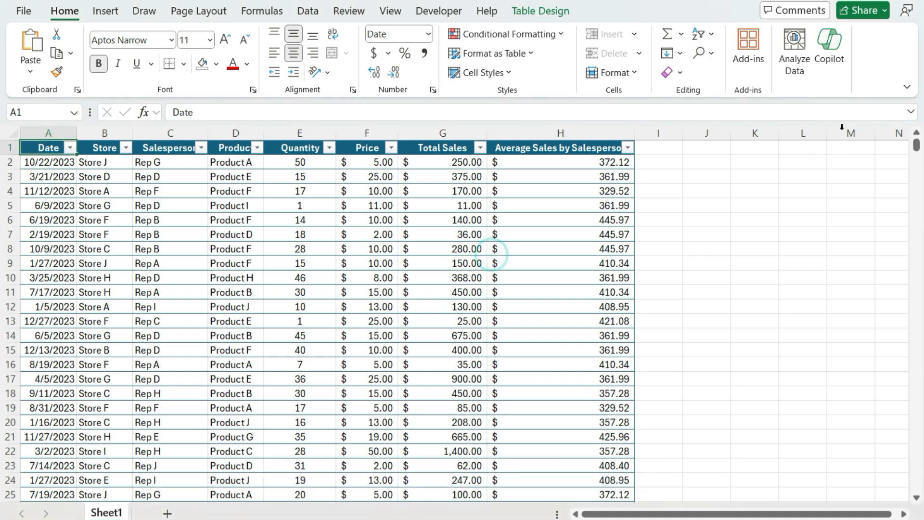
Step: Ask Copilot to create an additional column to calculate taxes payable, assuming an 8% tax rate
click(821, 59)
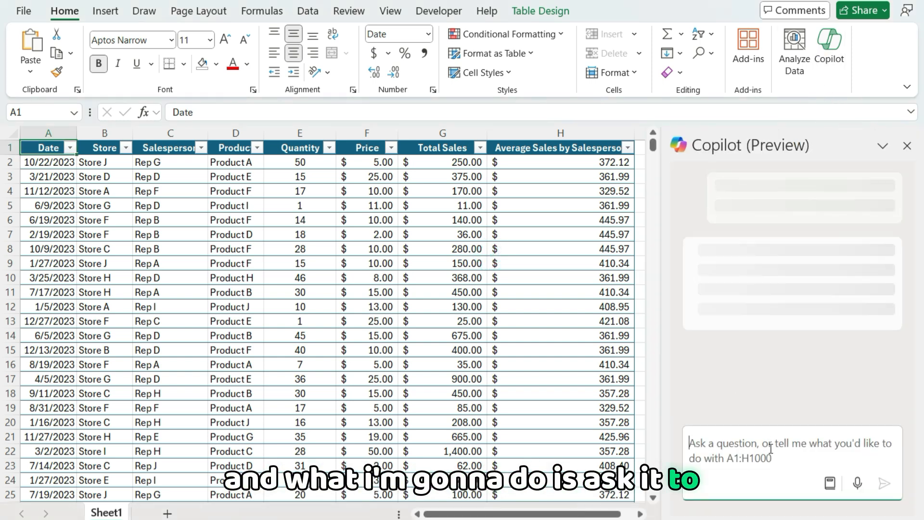
text(Create an a)
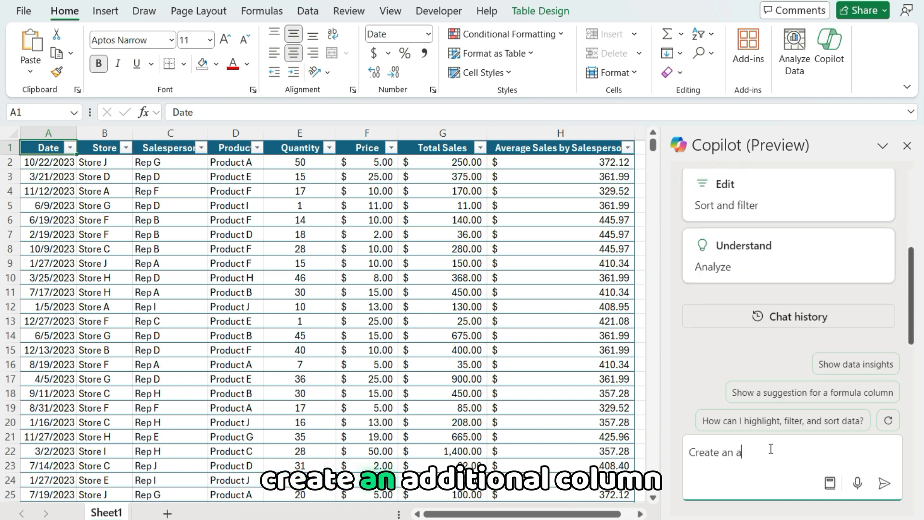
text(dditional column)
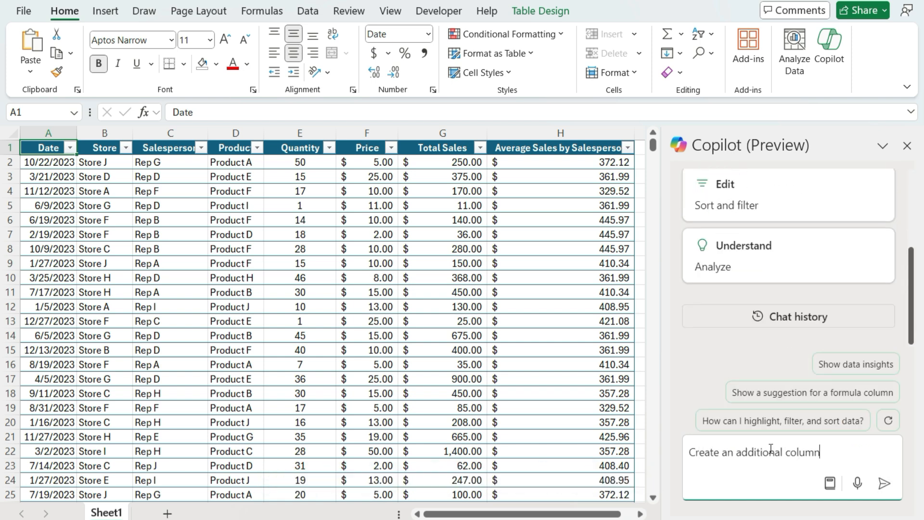
text( to calculate taxes payable. Assume an 8% )
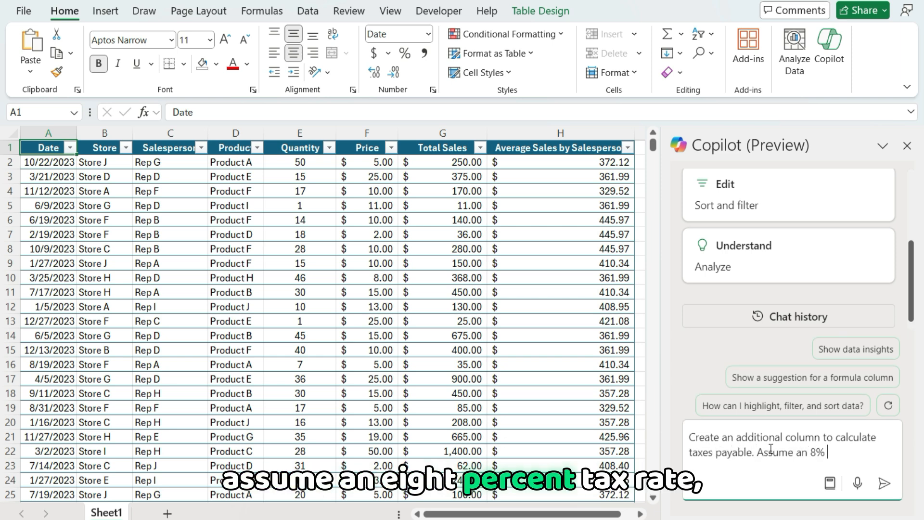
text(tax rate.)
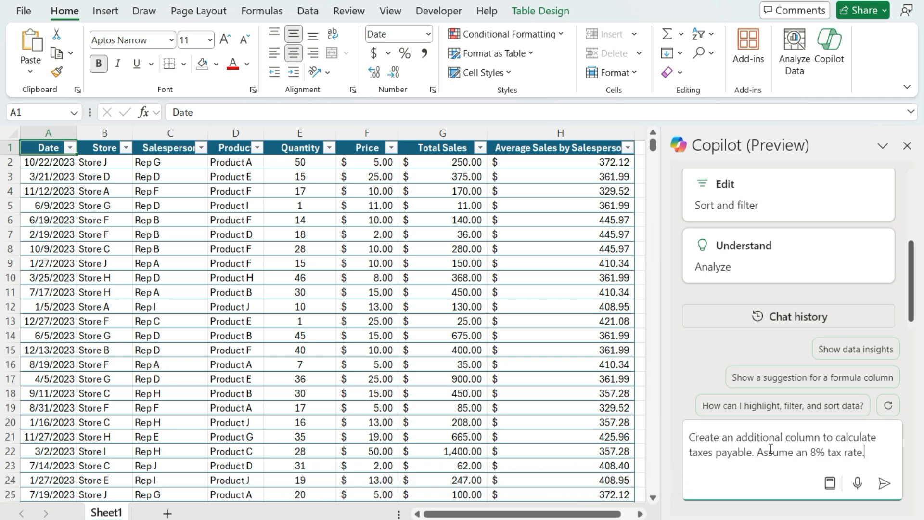
key(Return)
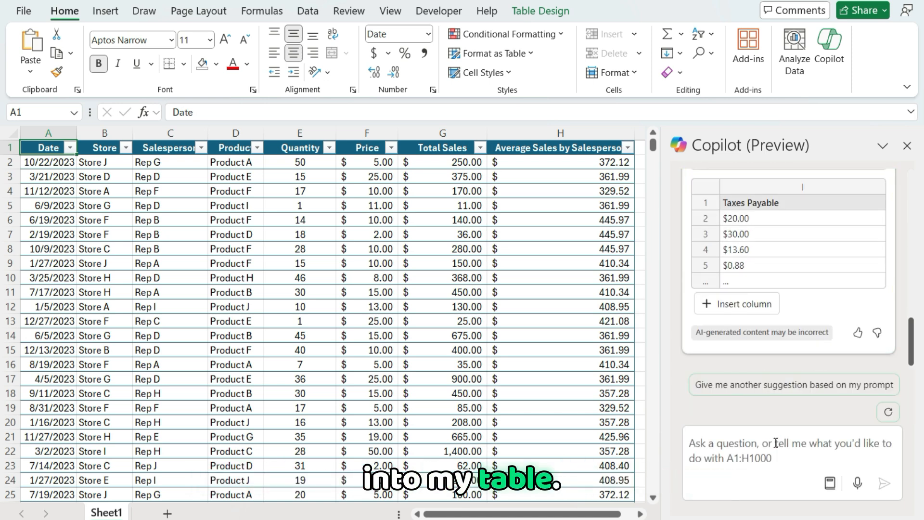
Step: Review and insert Copilot's suggested Taxes Payable column, and inspect the first data row's Total Sales and Taxes Payable cells
scroll(774, 271, up, 3)
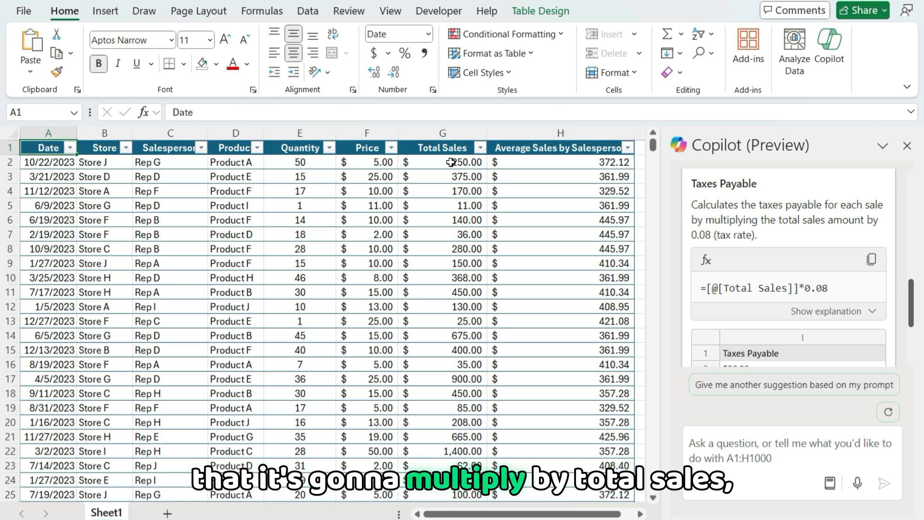
scroll(750, 235, down, 3)
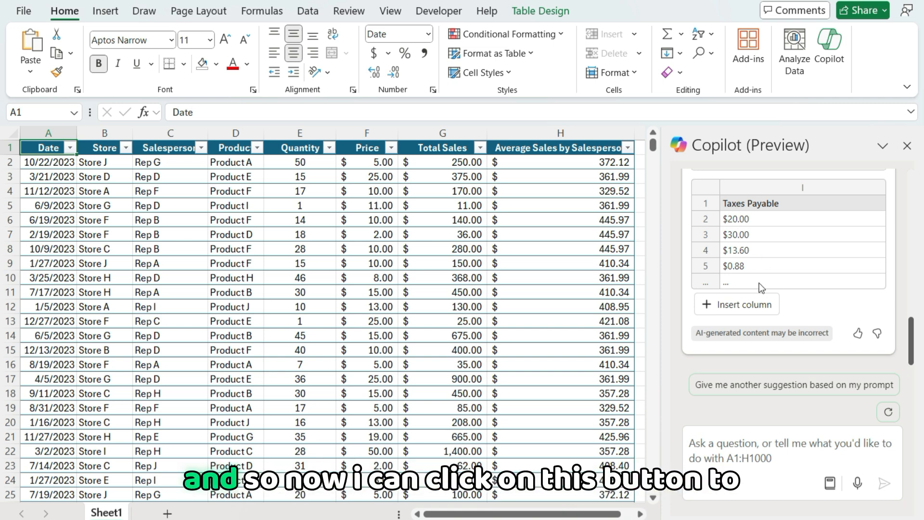
mouse_move(739, 307)
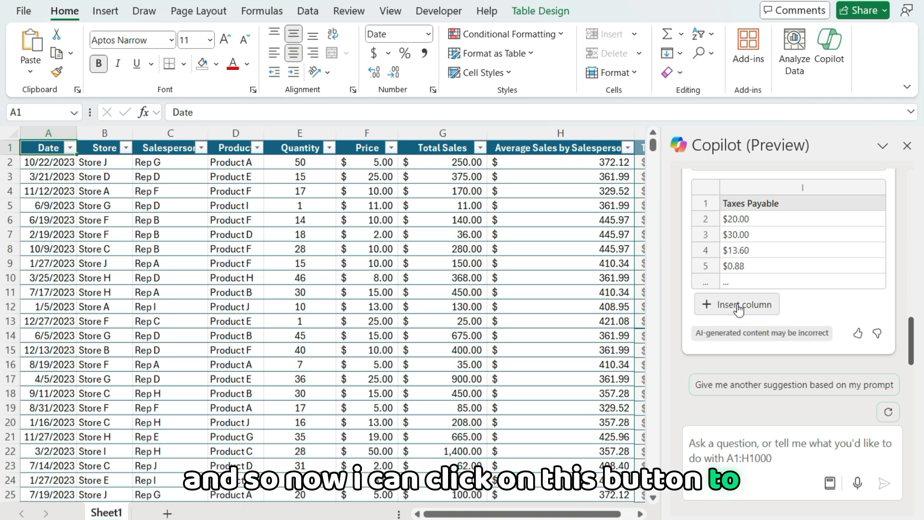
click(739, 306)
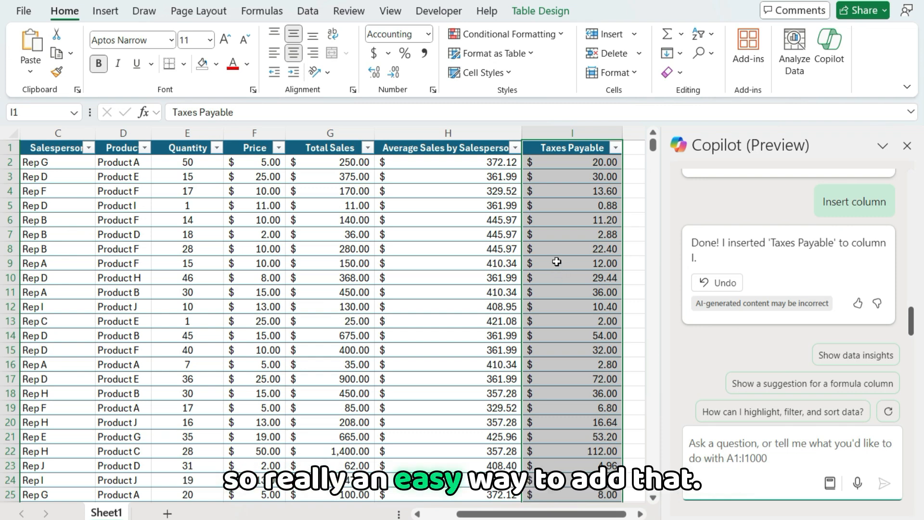
click(358, 165)
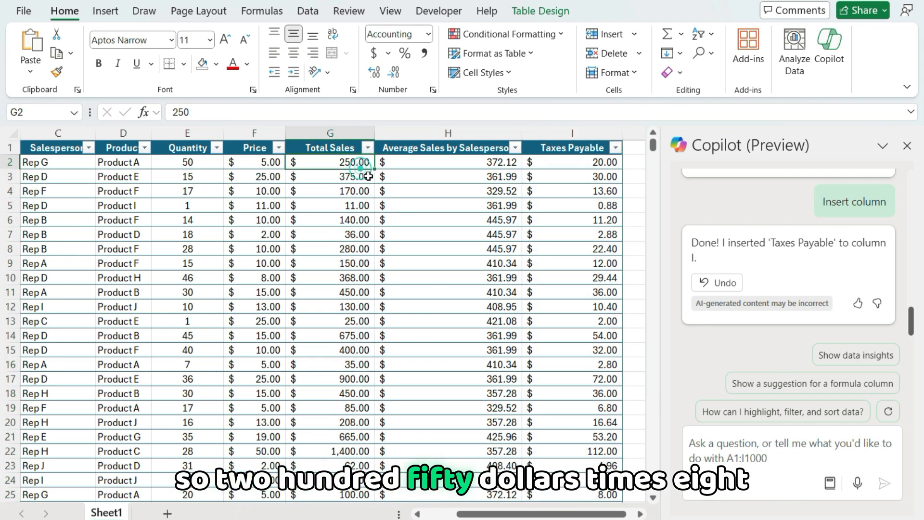
click(580, 164)
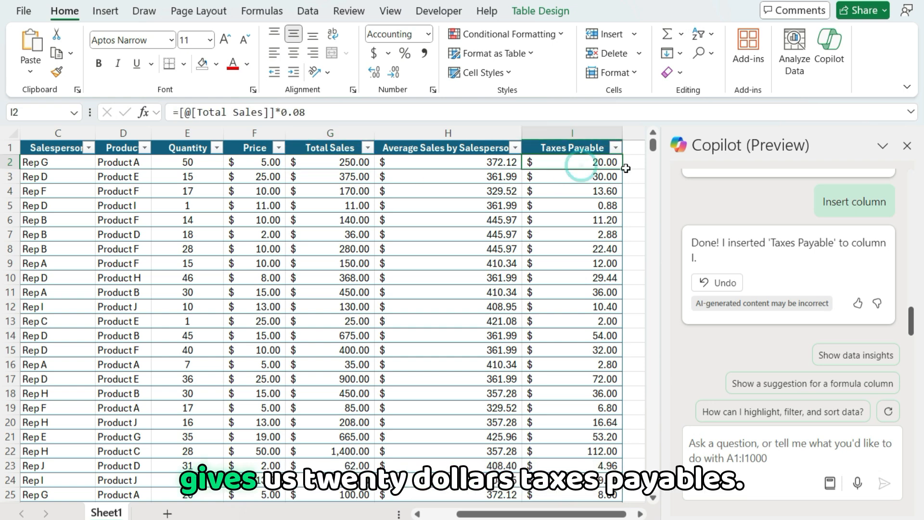
Step: Ask Copilot to create another column called 'Total Billed' which includes taxes and total sales
click(743, 454)
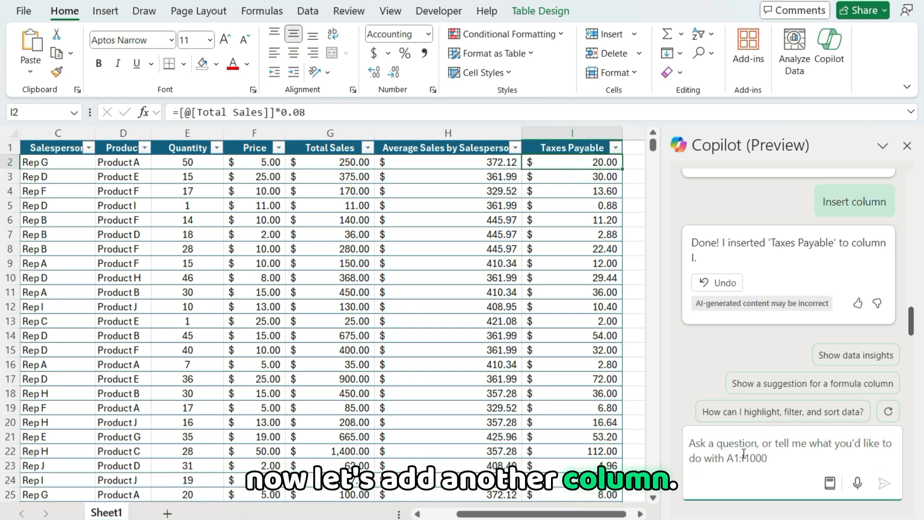
text(create another column called ')
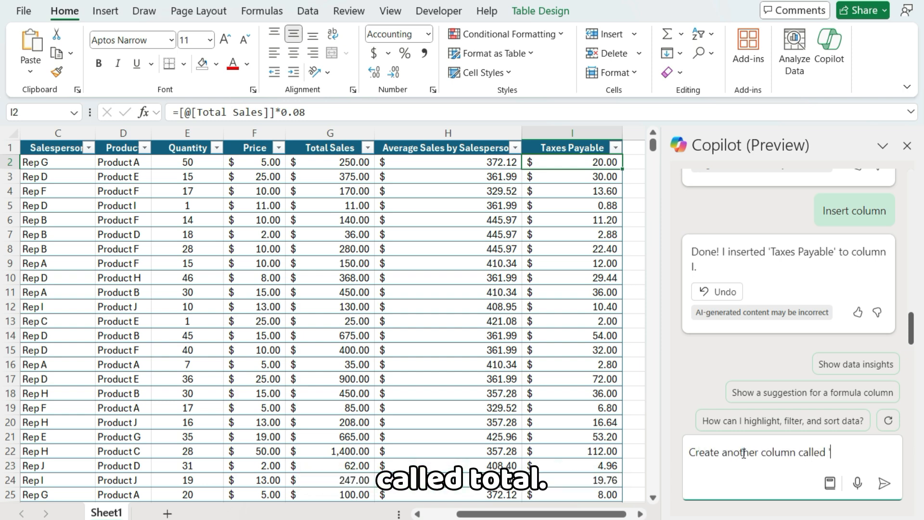
text(Total Billed' which includes)
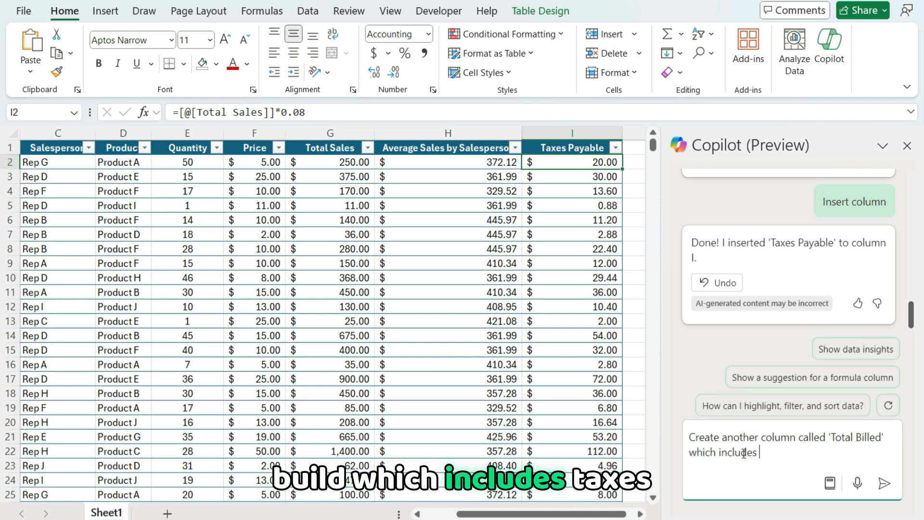
text( taxes and total)
key(Return)
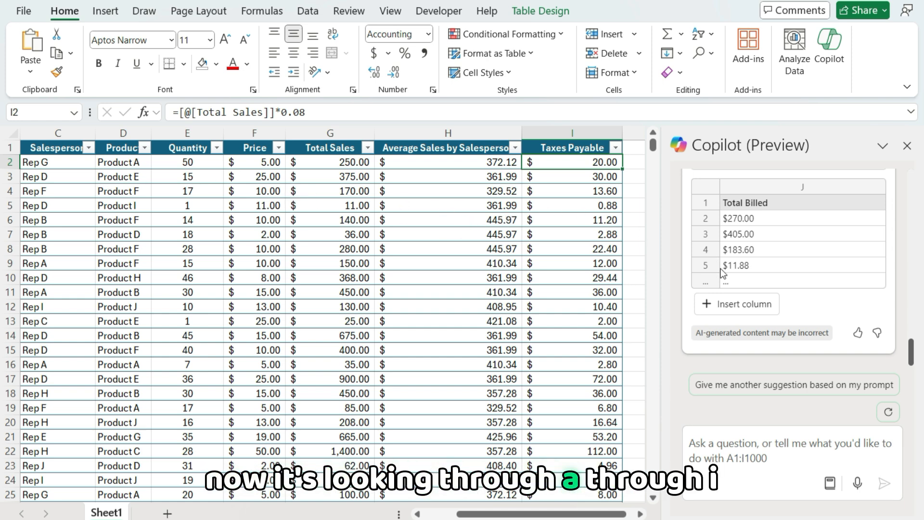
Step: Review the formula of Copilot's suggested Total Billed column and insert the column into the table
click(746, 304)
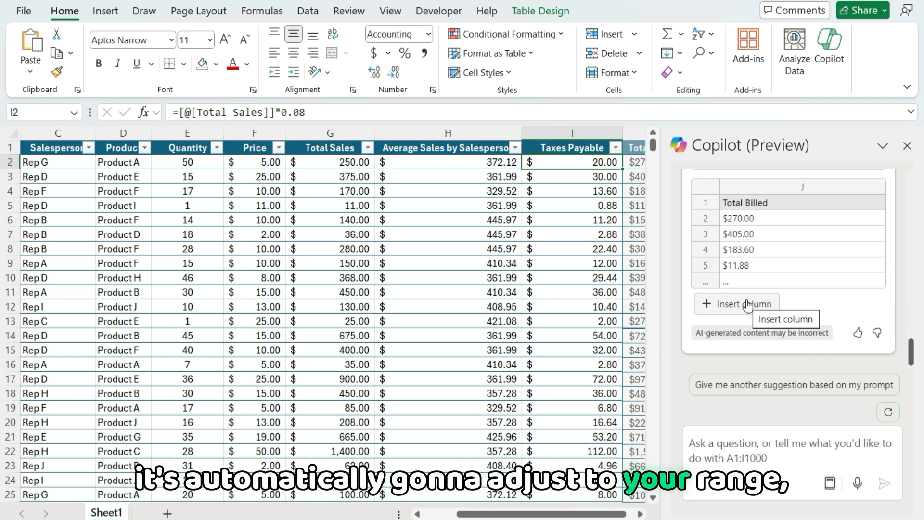
scroll(779, 306, up, 2)
scroll(779, 308, up, 2)
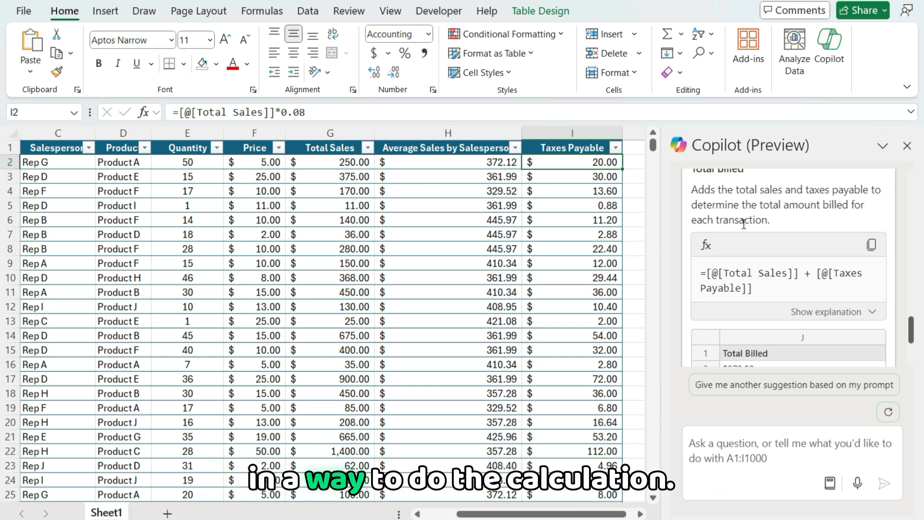
scroll(793, 240, down, 2)
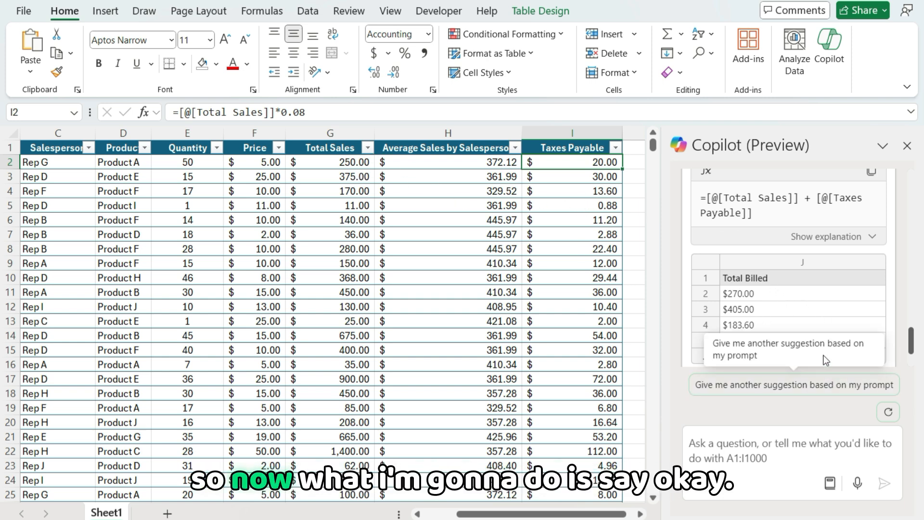
scroll(798, 282, up, 2)
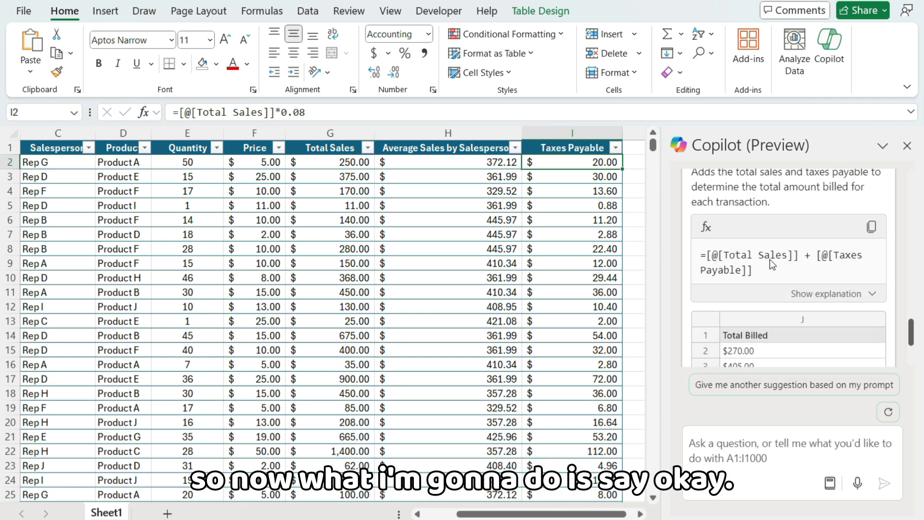
scroll(775, 284, down, 3)
click(741, 314)
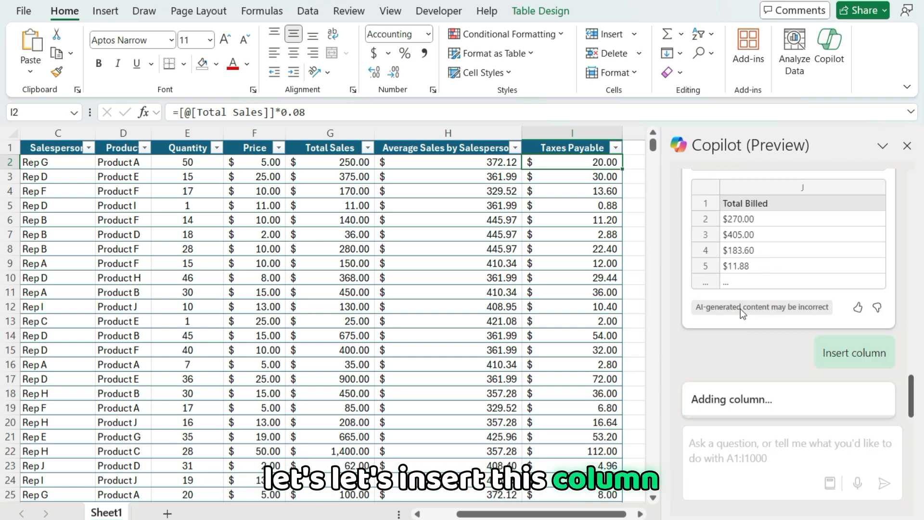
click(586, 235)
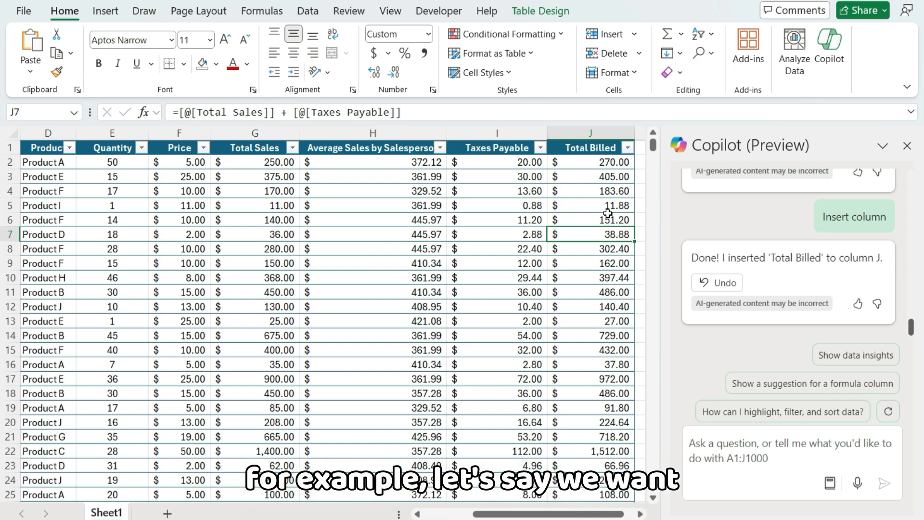
Step: Ask Copilot to create a column to get the month name from column A
scroll(484, 452, left, 3)
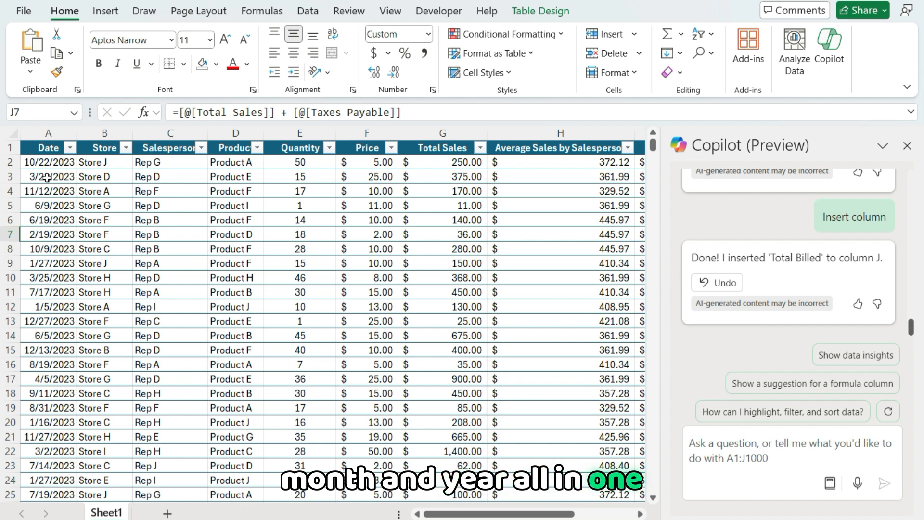
click(746, 454)
text(Create a column )
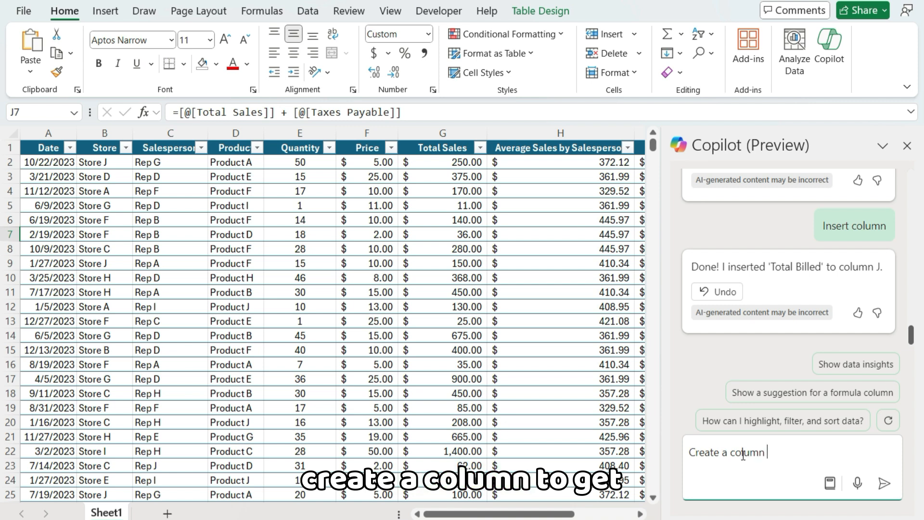
text(to get the )
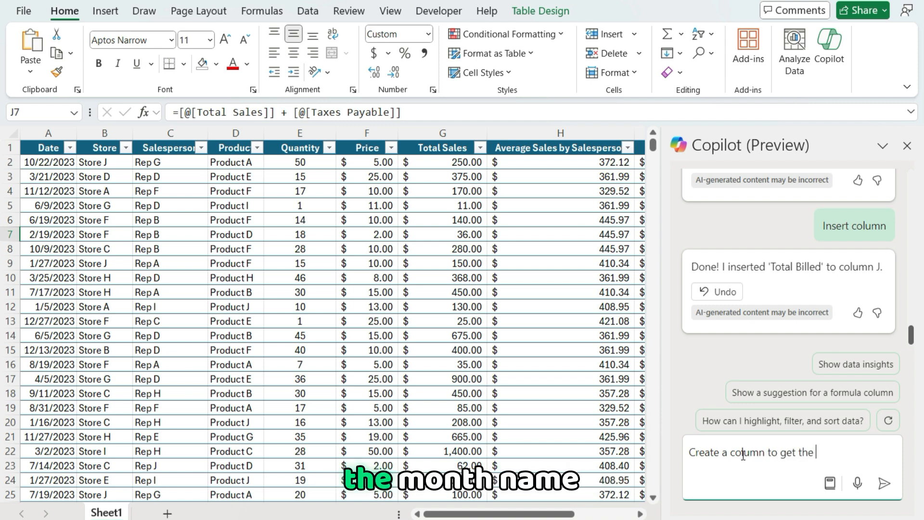
text(month name from column A)
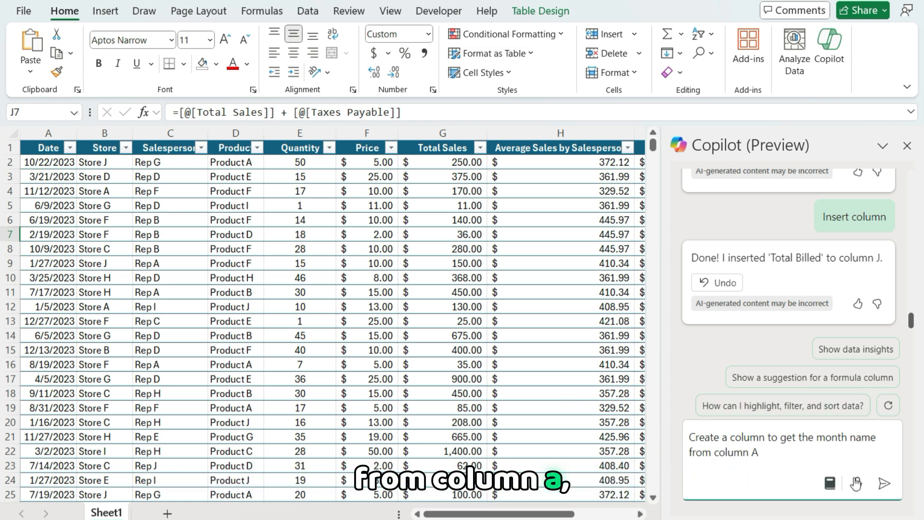
click(883, 484)
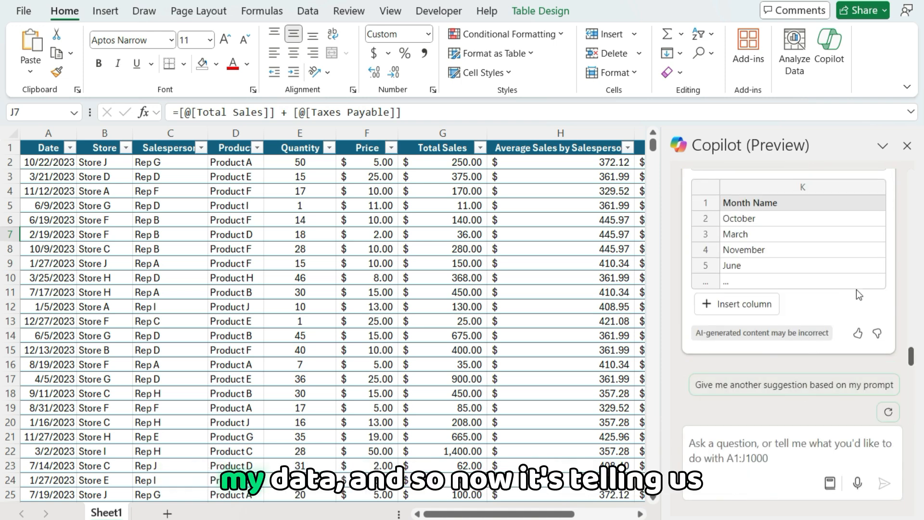
Step: Read the explanation of the suggested Month Name formula and insert the column into the table
scroll(841, 312, up, 4)
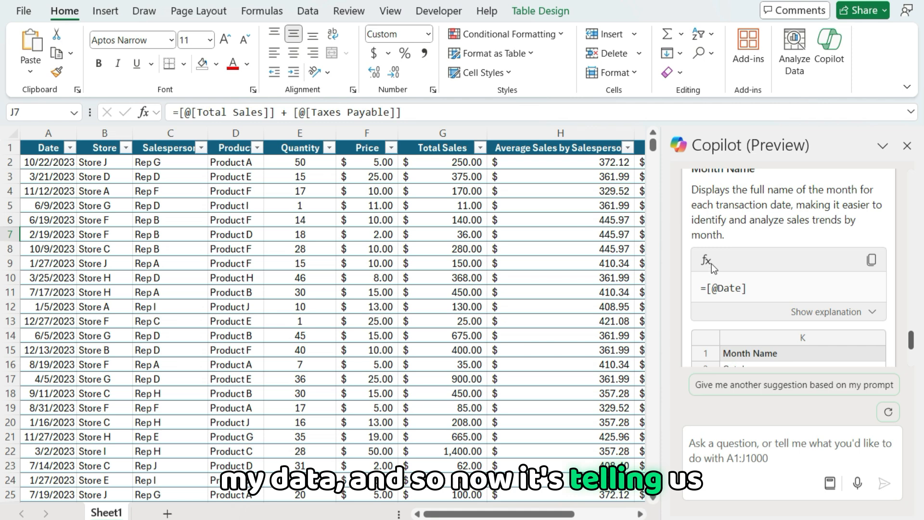
scroll(760, 240, up, 2)
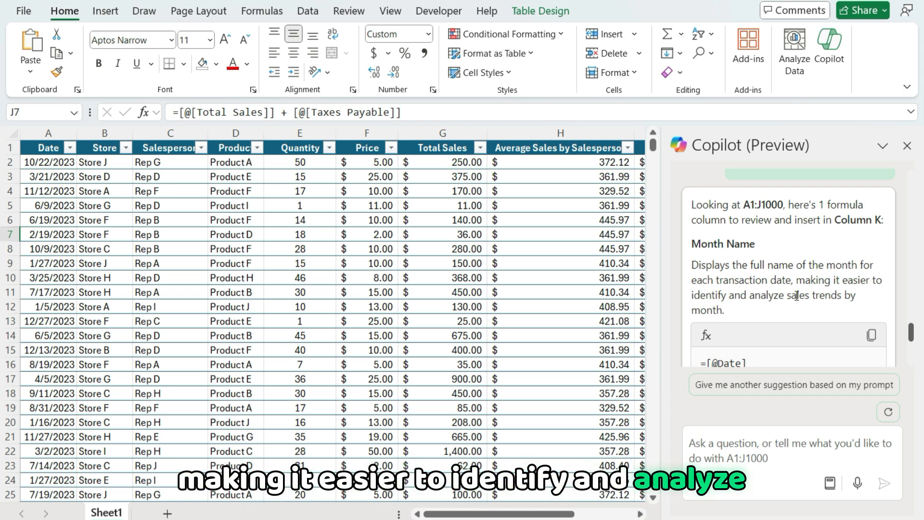
scroll(766, 266, down, 2)
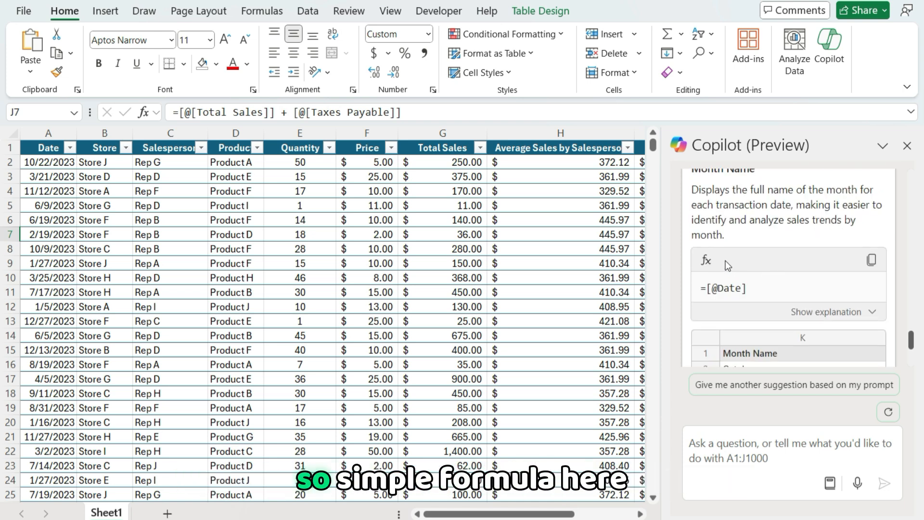
click(862, 310)
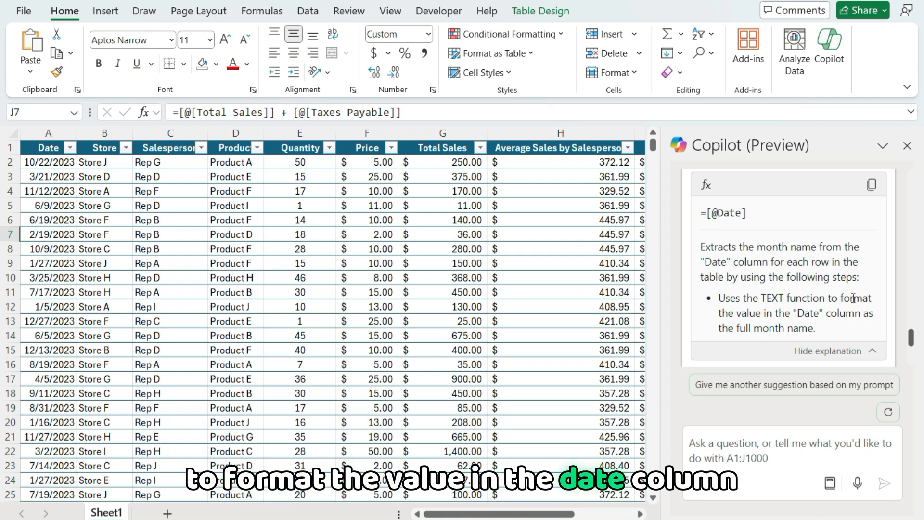
scroll(807, 295, down, 3)
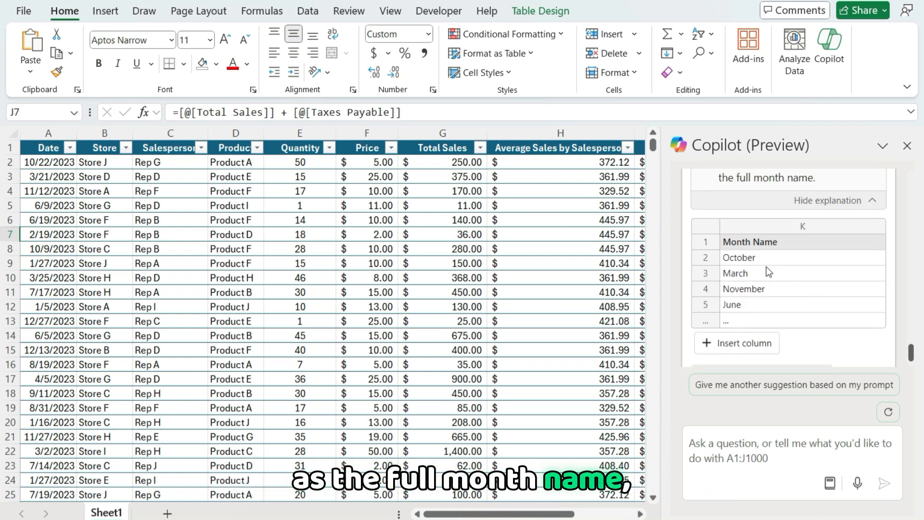
click(738, 341)
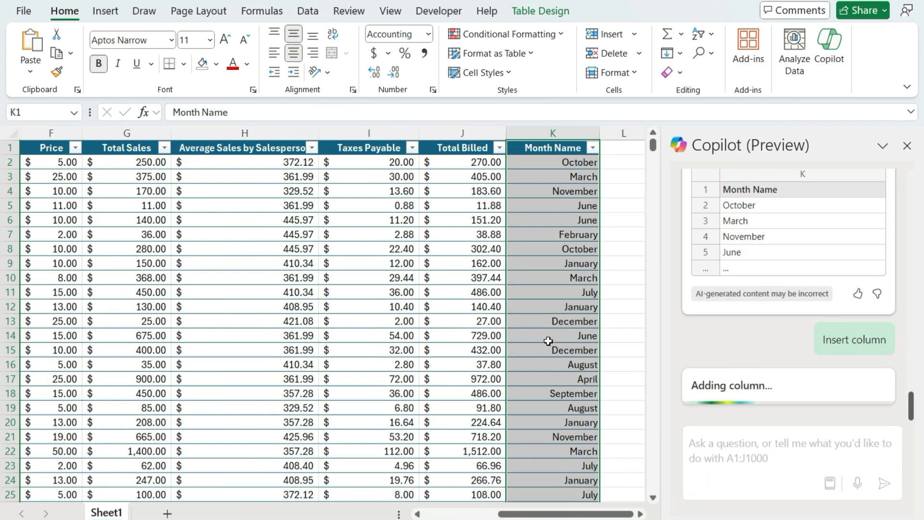
Step: Inspect the formulas in the first data cells of the Month Name and Total Billed columns
click(540, 221)
click(545, 165)
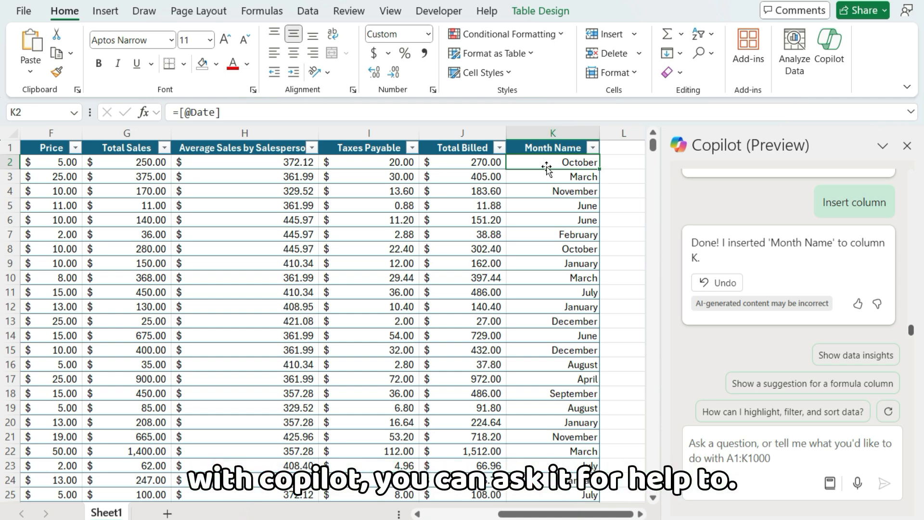
click(464, 162)
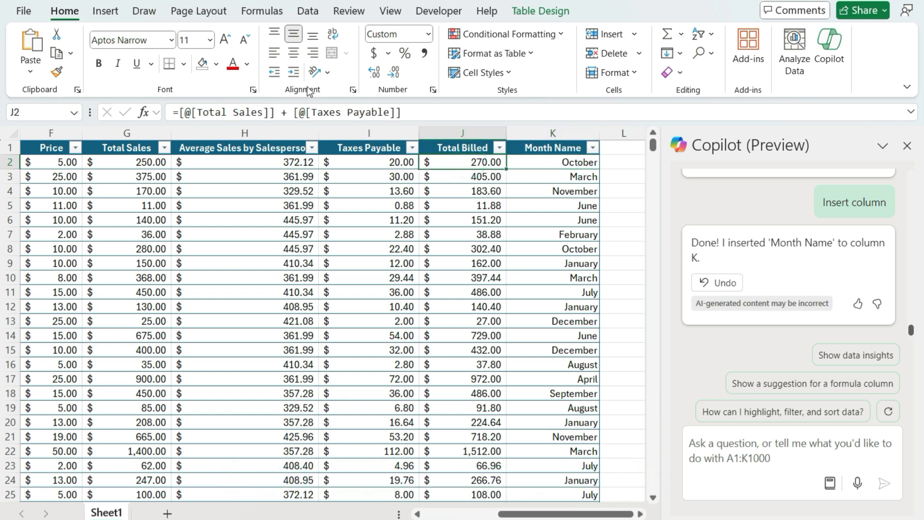
Step: Change the Total Billed column's formula to =[@[Total Sales]]/0 to produce a division error
drag(401, 112, 277, 113)
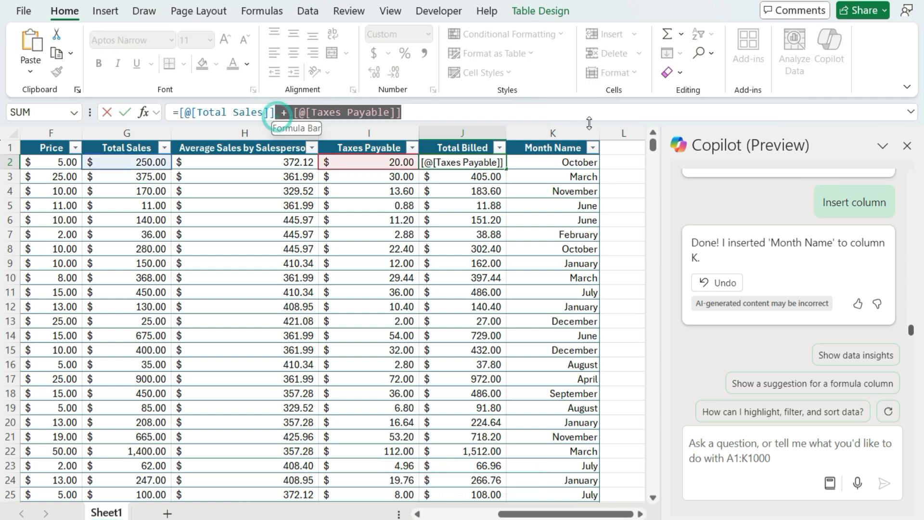
text(/0)
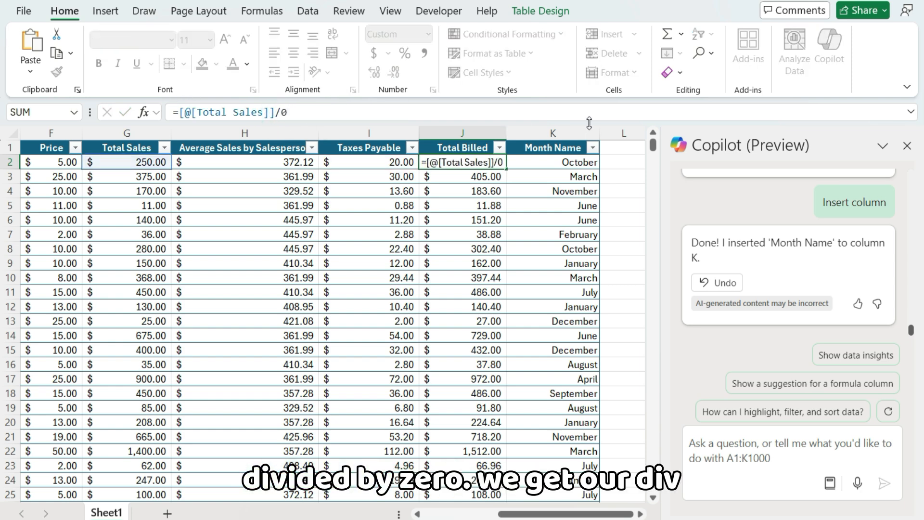
key(Return)
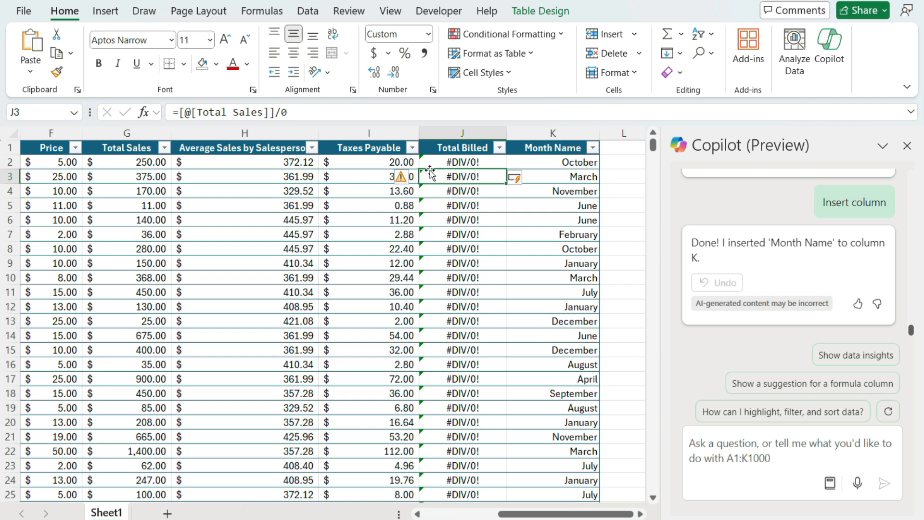
Step: Copy the Total Billed formula and ask Copilot "why am i getting an error in the total billed field: =[@[Total Sales]]/0"
click(448, 160)
drag(347, 114, 172, 112)
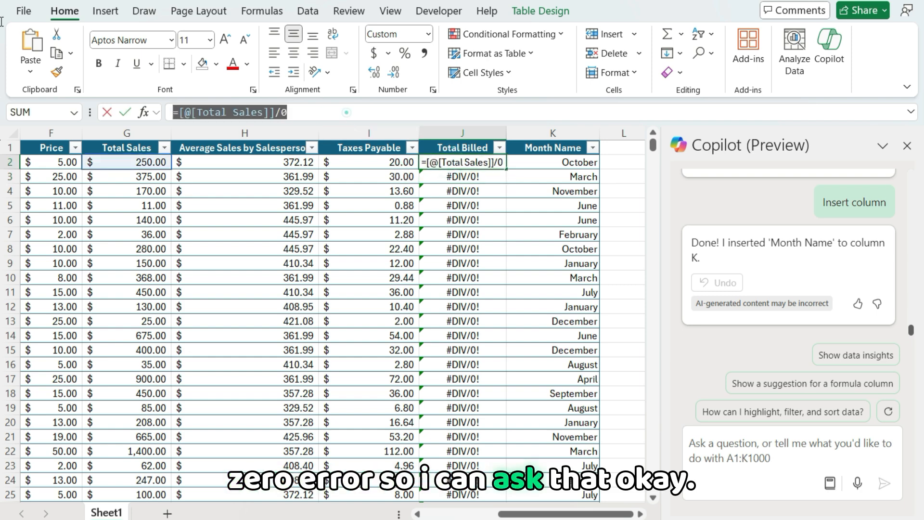
click(829, 500)
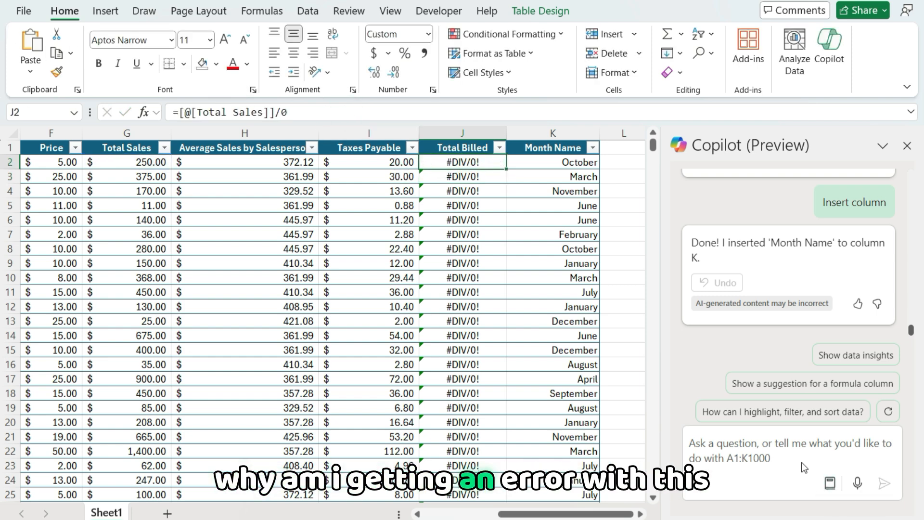
text(why am i getting an erro)
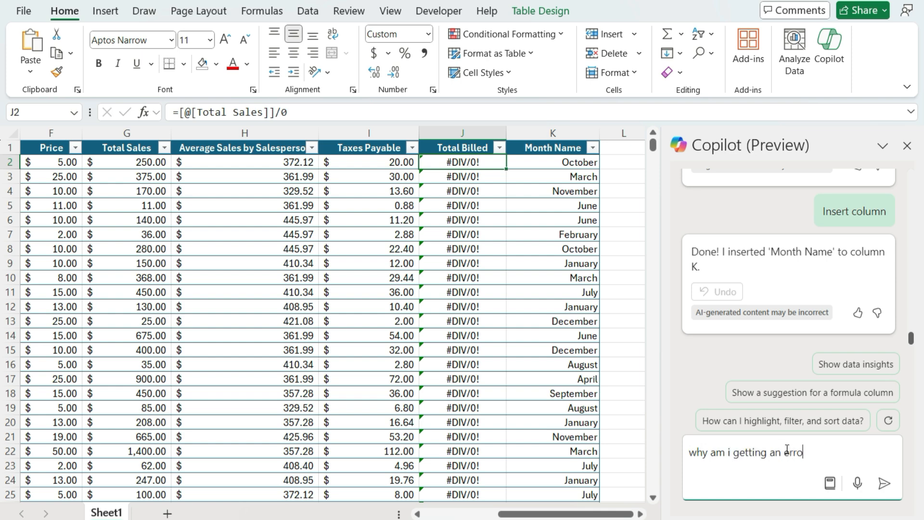
text(r in the total billed filed)
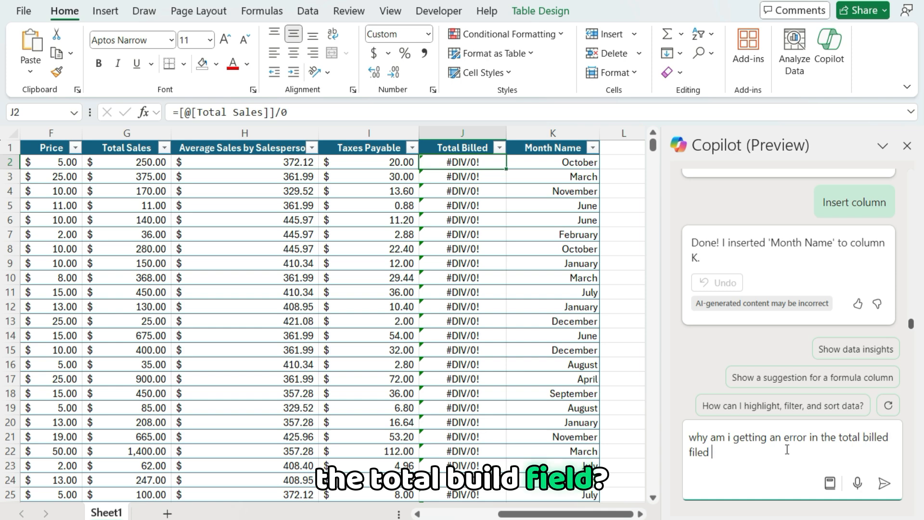
key(BackSpace)
key(BackSpace)
text(el)
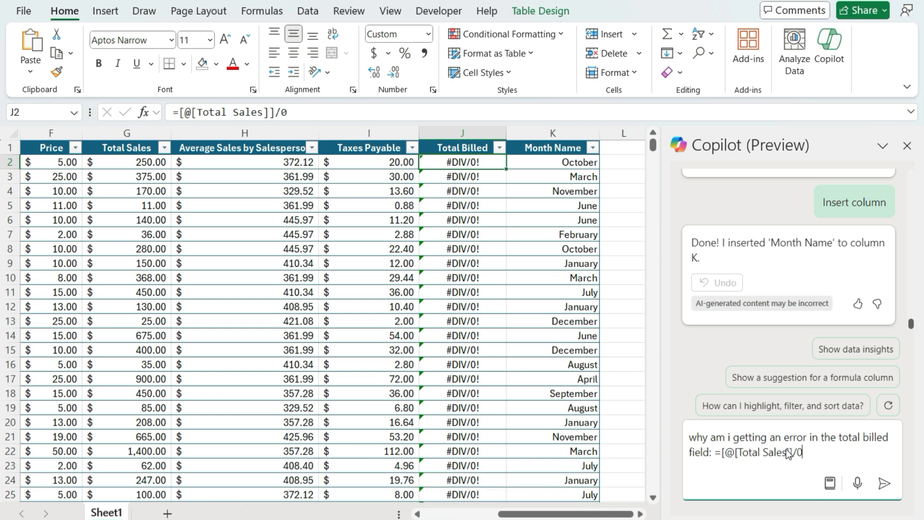
text(d: =[@[Total Sales]]/0)
key(Return)
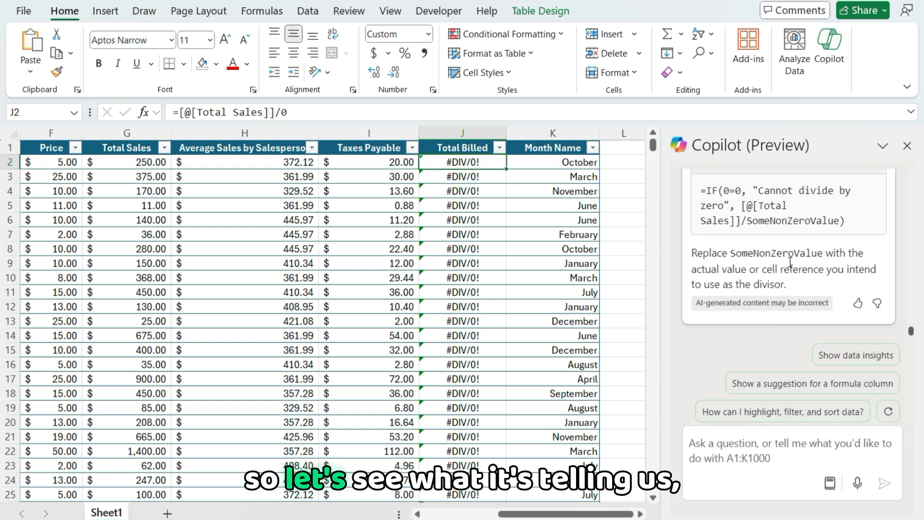
Step: Read Copilot's explanation of the error and its example formula, and undo the last formula change in the Total Billed column
scroll(790, 264, up, 10)
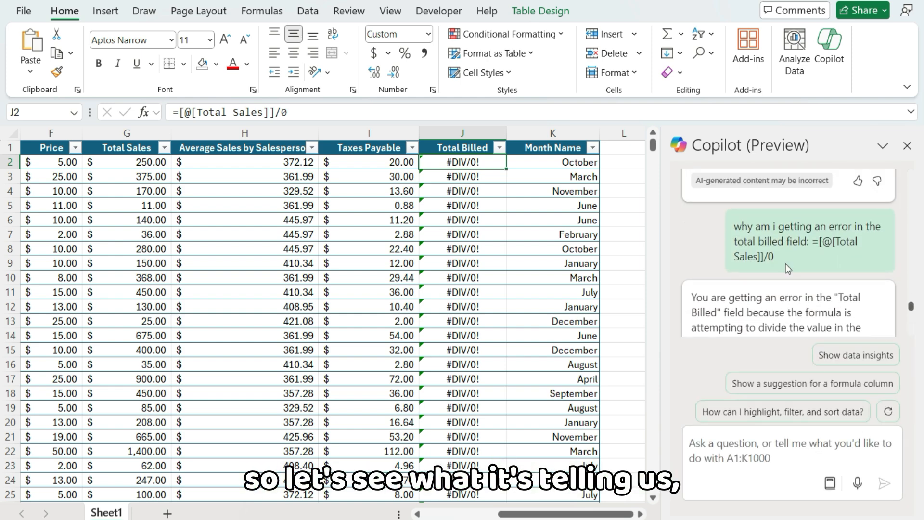
scroll(788, 268, down, 3)
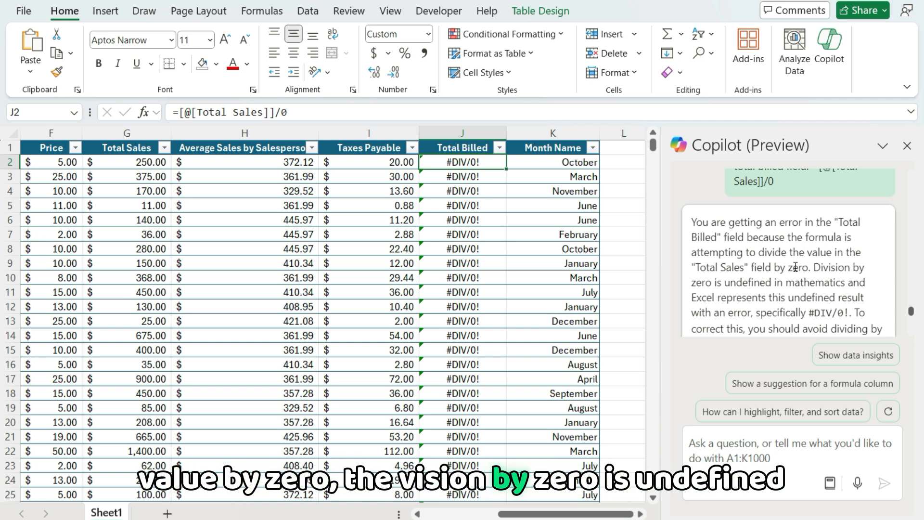
scroll(830, 270, down, 3)
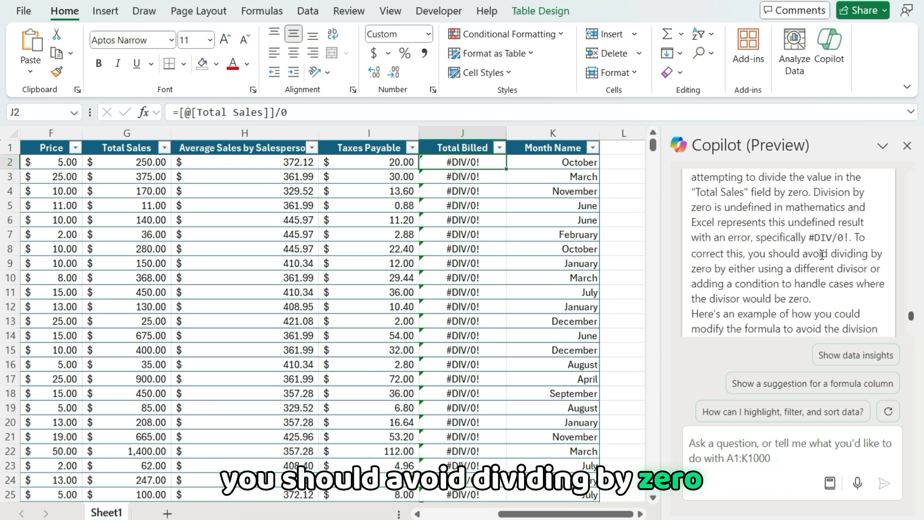
scroll(831, 264, down, 3)
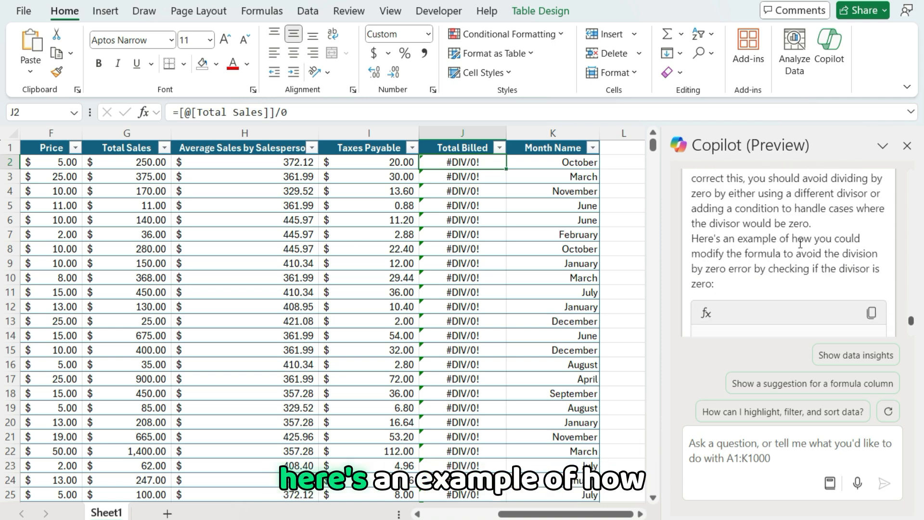
scroll(751, 255, down, 3)
scroll(751, 252, down, 3)
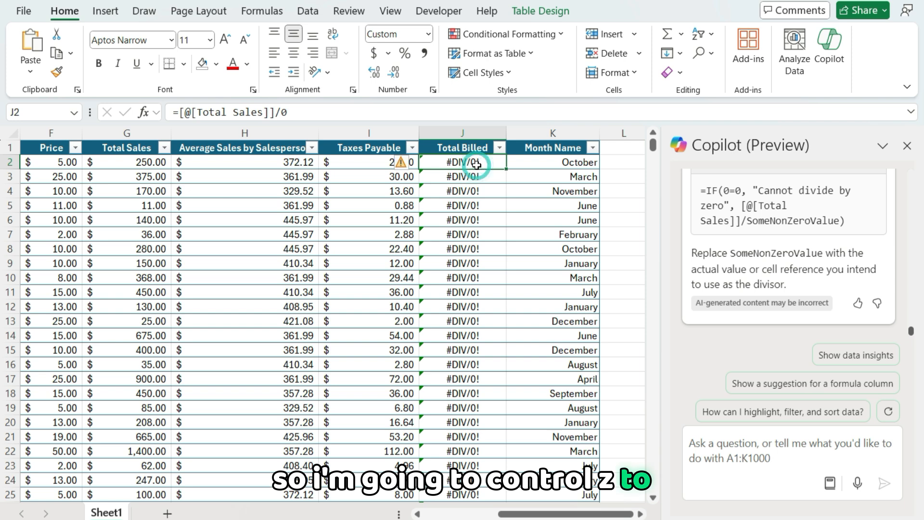
key(ctrl+z)
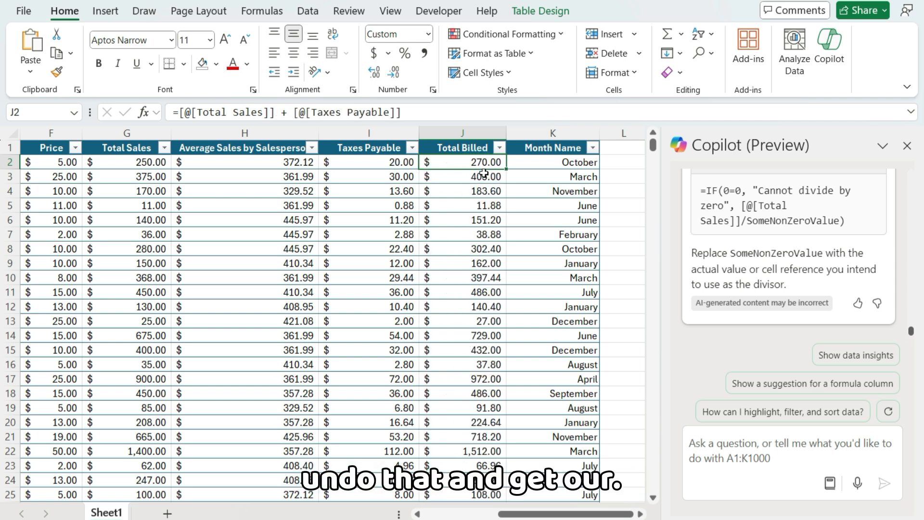